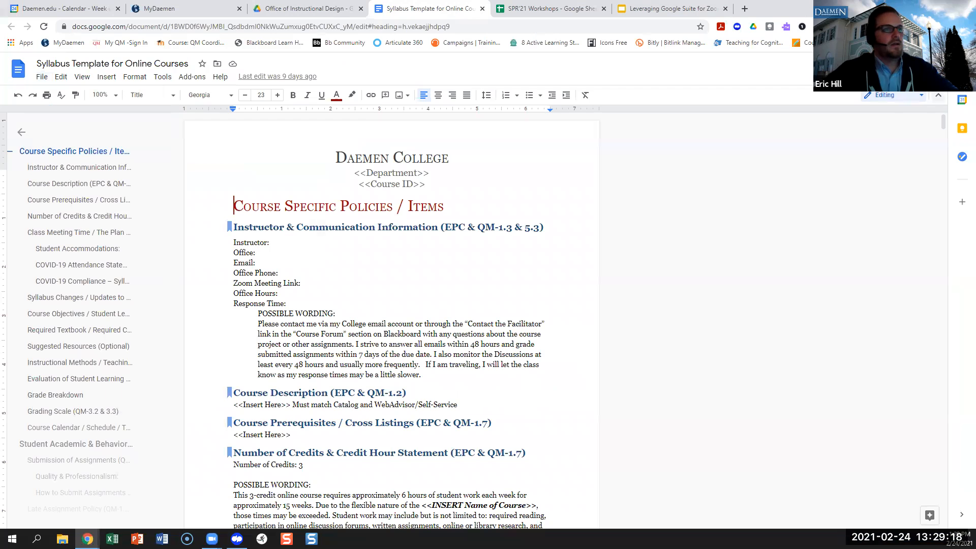
# Add a colleague to the syllabus template's sharing with Viewer access instead of Editor.
pyautogui.click(955, 95)
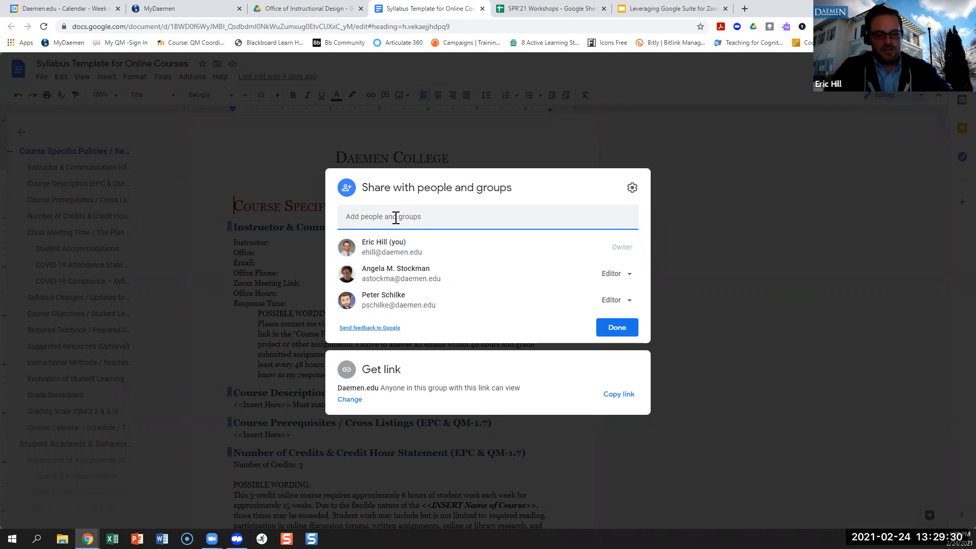
pyautogui.write('sb')
pyautogui.press('BackSpace')
pyautogui.press('BackSpace')
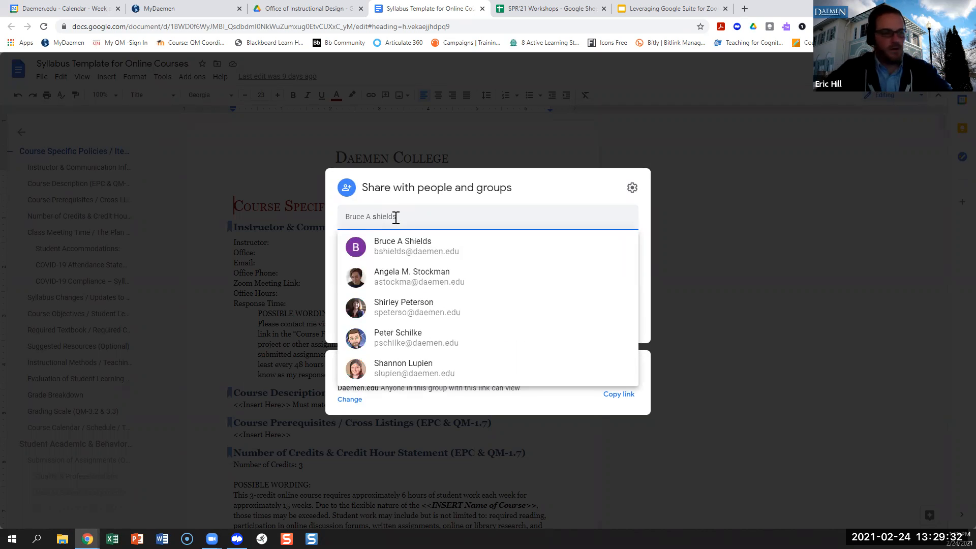
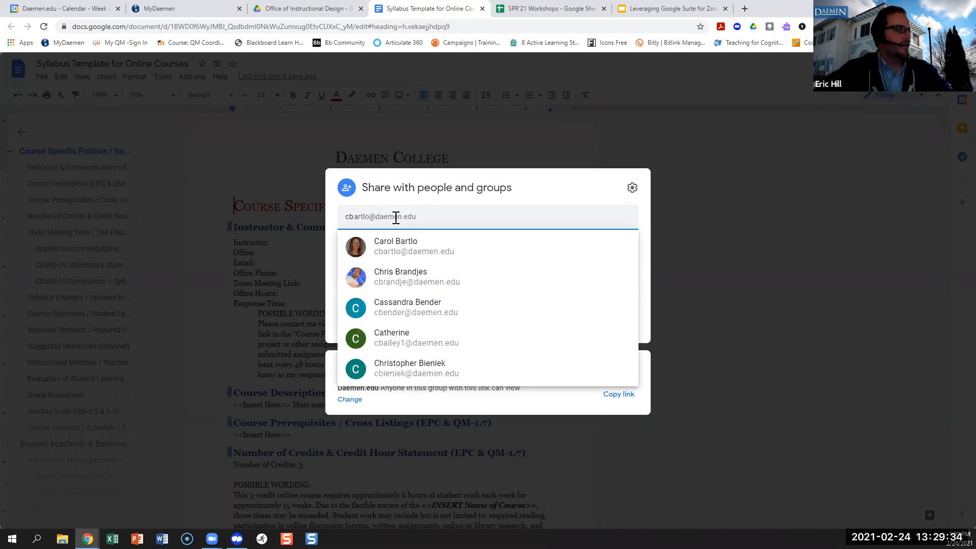
pyautogui.click(407, 249)
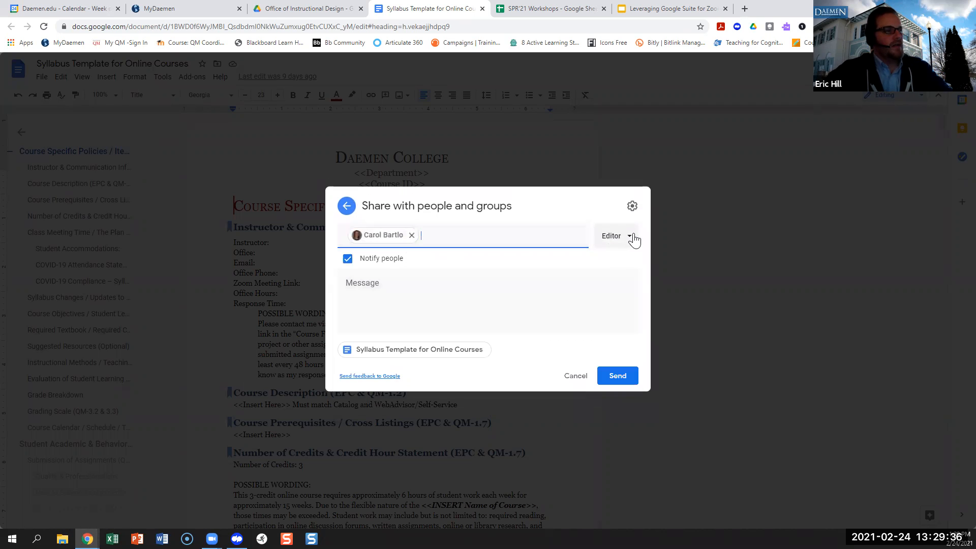
pyautogui.click(628, 238)
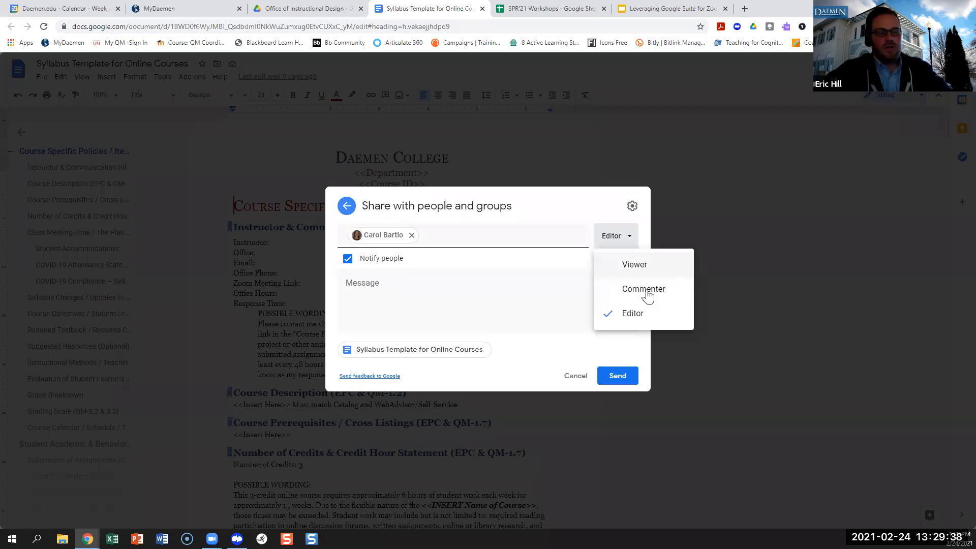
pyautogui.click(633, 267)
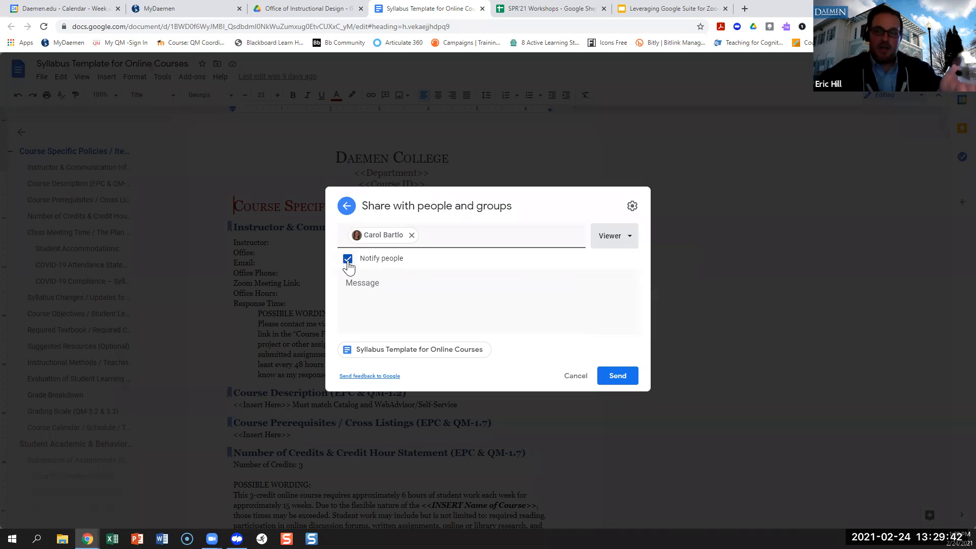
# Block editor resharing and viewer download, print and copy, then go to the Office of Instructional Design folder.
pyautogui.click(632, 207)
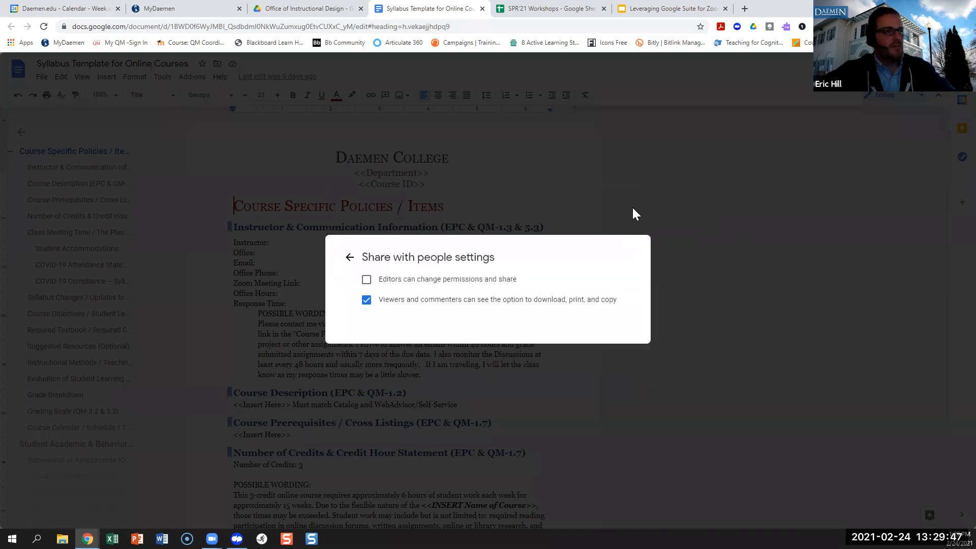
pyautogui.click(367, 280)
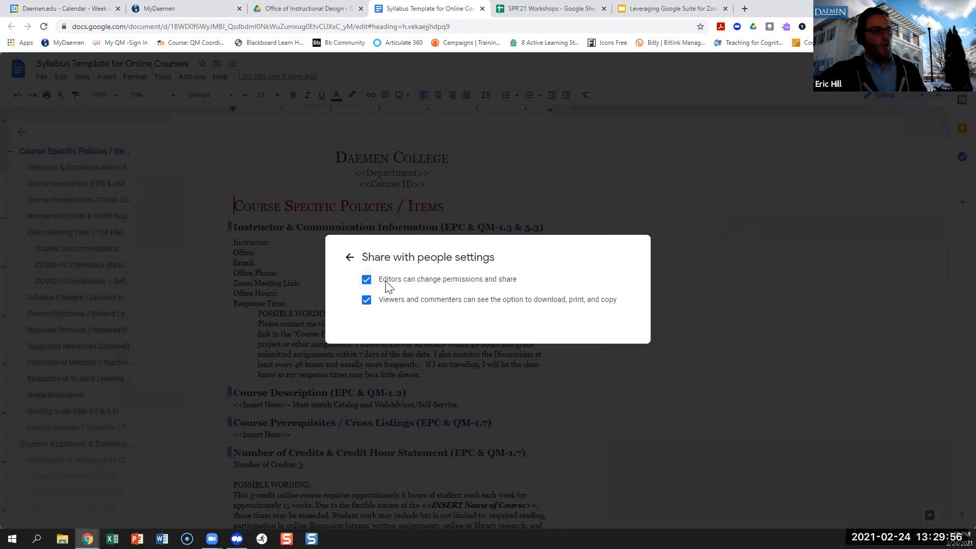
pyautogui.click(367, 280)
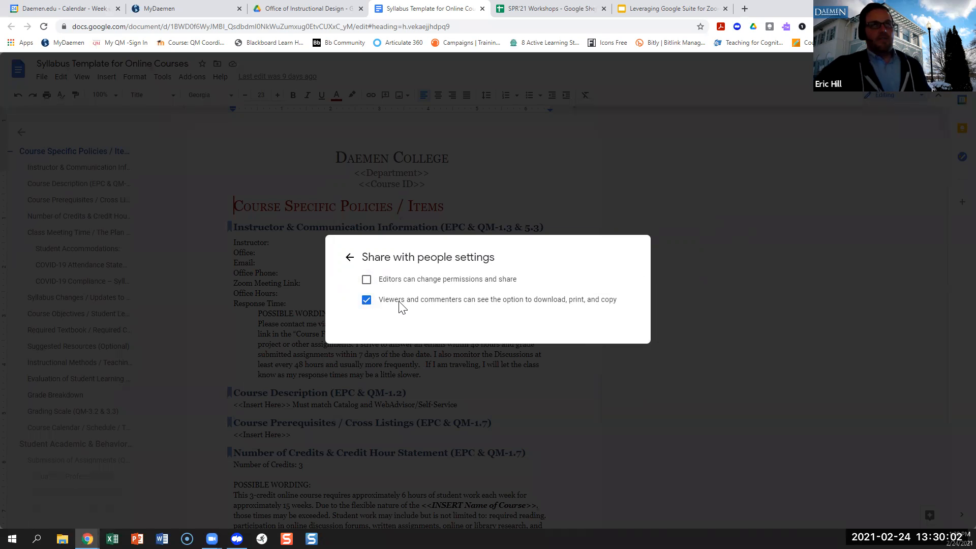
pyautogui.click(366, 301)
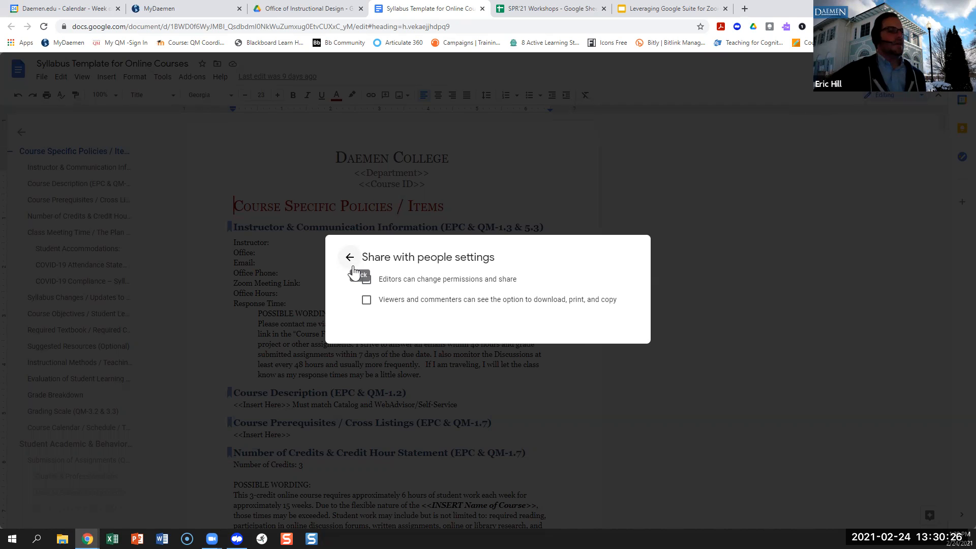
pyautogui.click(367, 300)
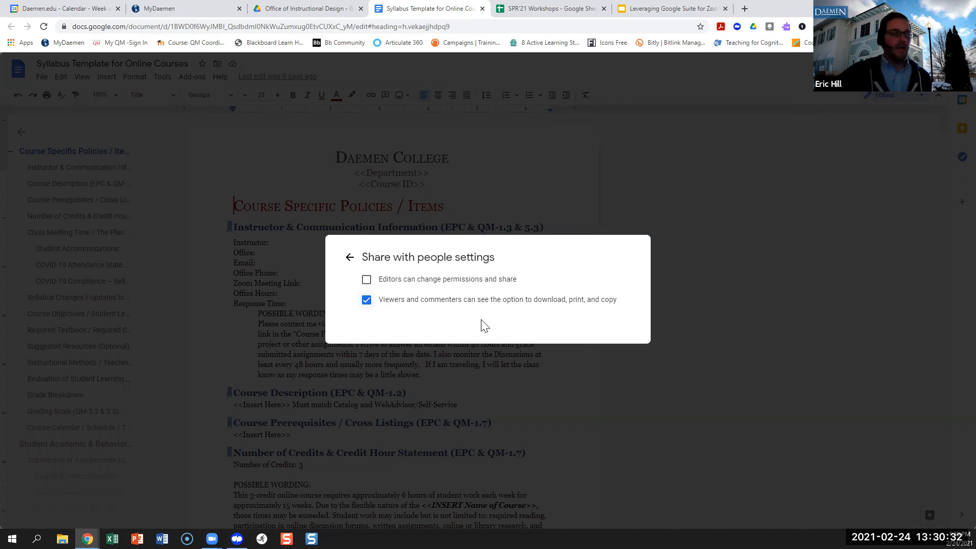
pyautogui.click(366, 300)
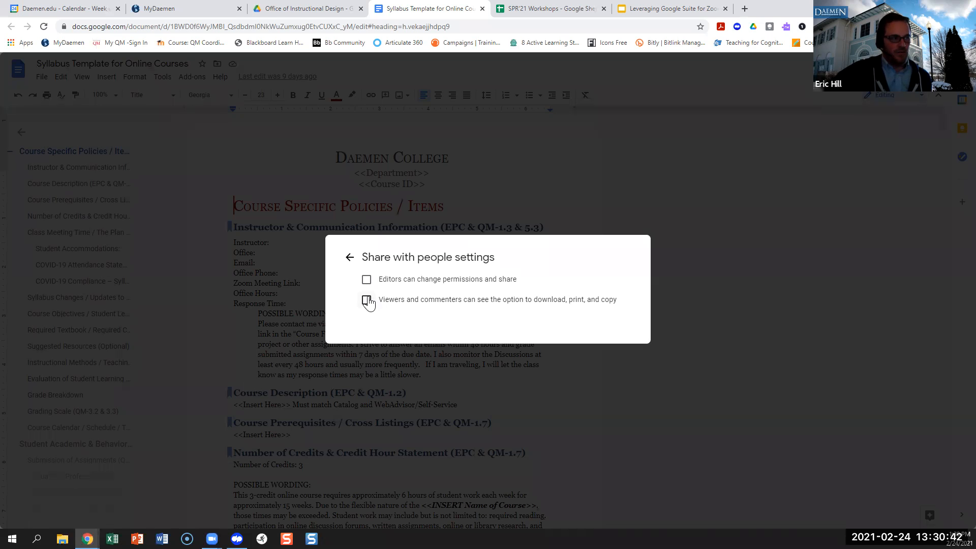
pyautogui.click(302, 8)
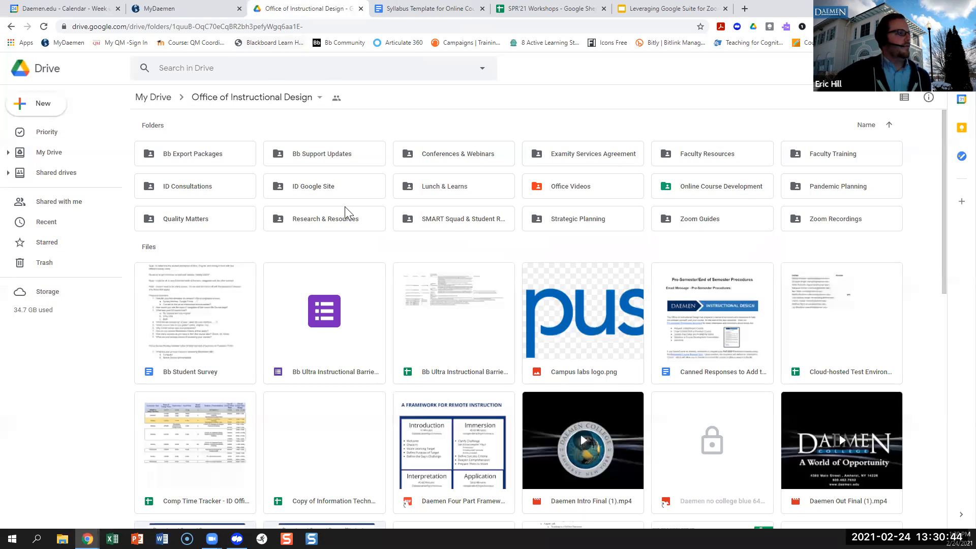
# From My Drive, enter the DEMO-Leveraging Google Drive folder and share the recorded workshop video.
pyautogui.click(150, 98)
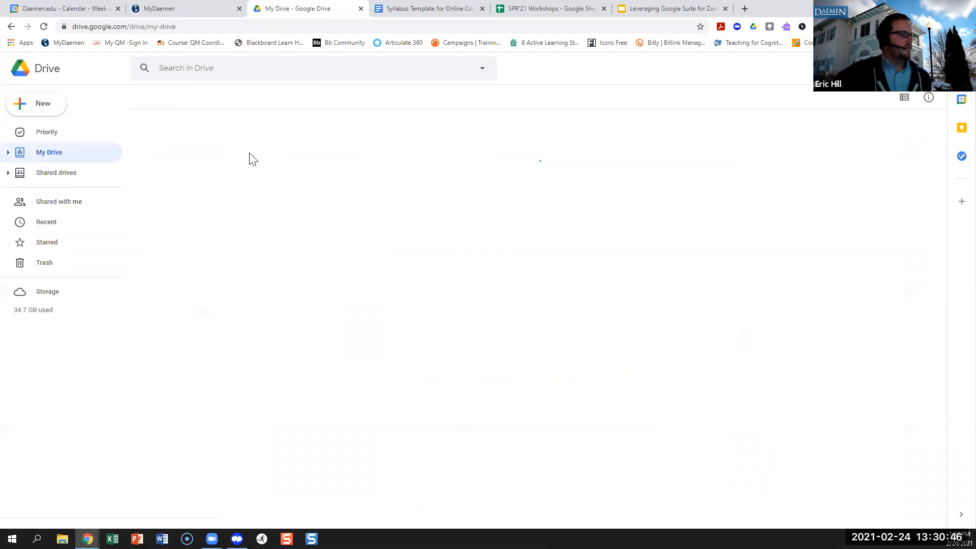
pyautogui.doubleClick(313, 282)
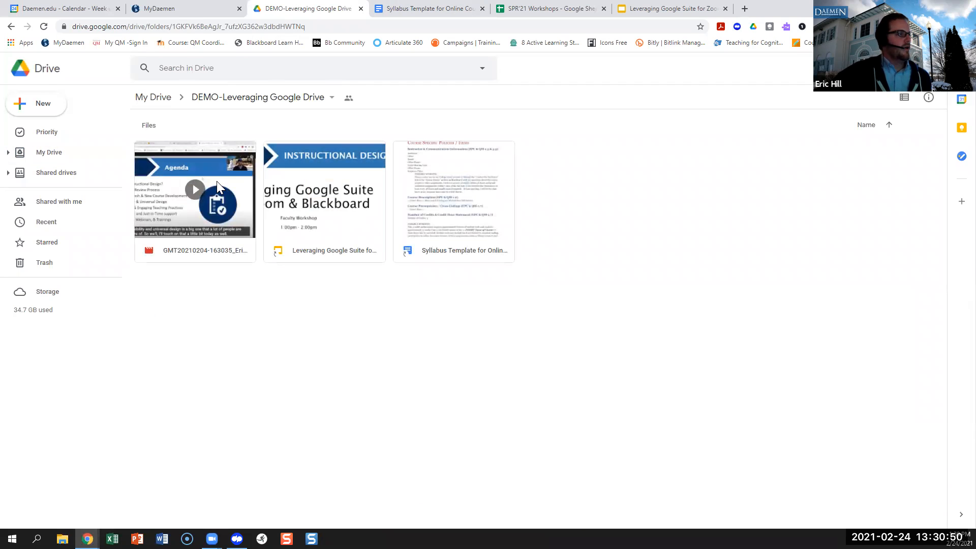
pyautogui.click(213, 169)
pyautogui.rightClick(213, 169)
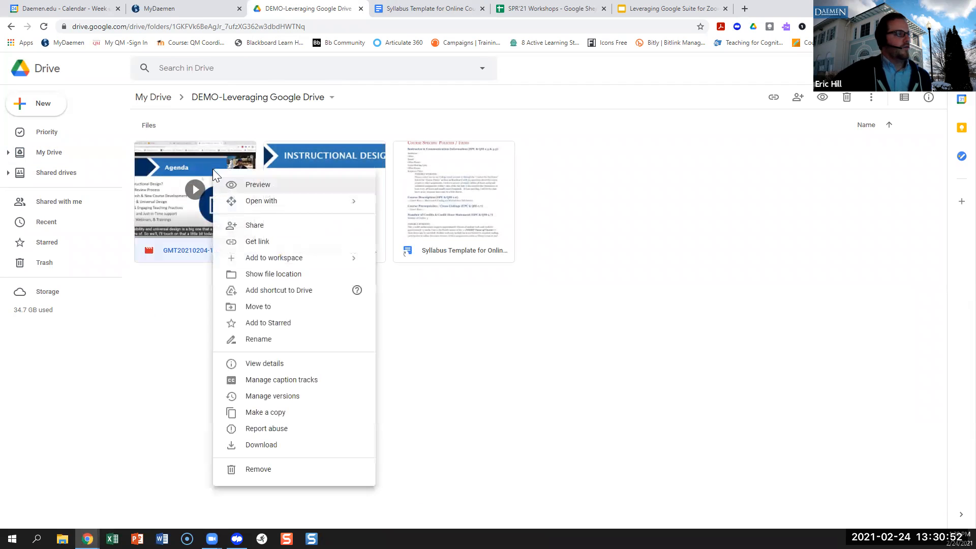
pyautogui.click(261, 229)
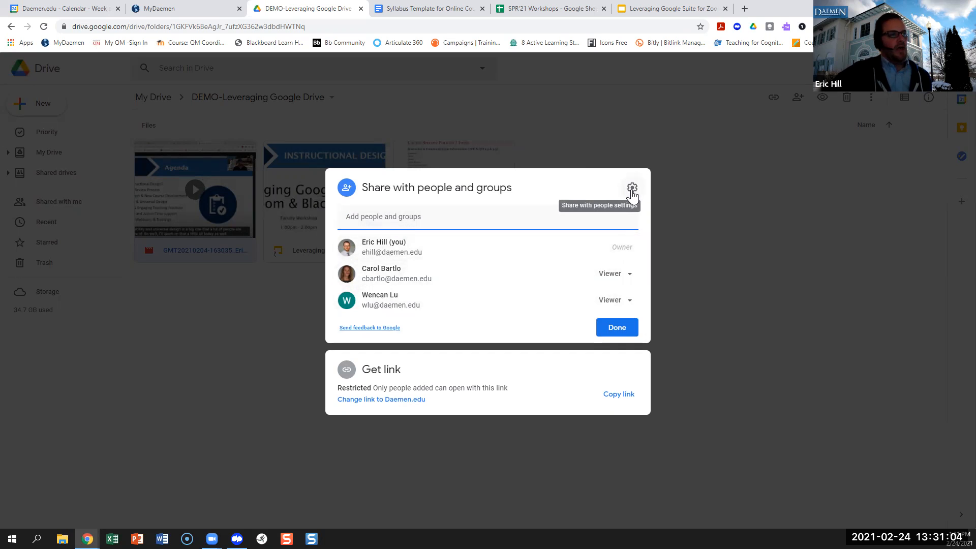
# Check the video's share settings, then bring up the colleague's Viewer role options.
pyautogui.click(632, 189)
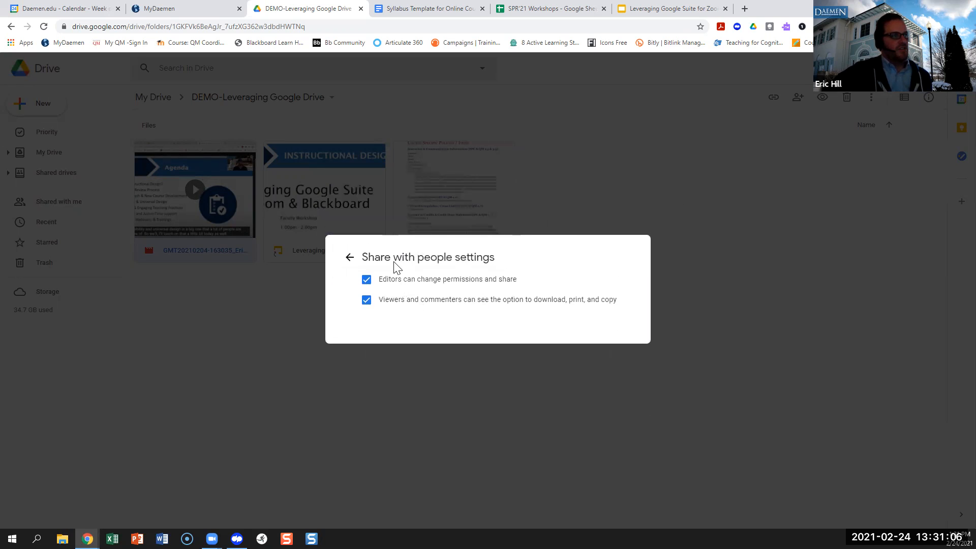
pyautogui.click(351, 259)
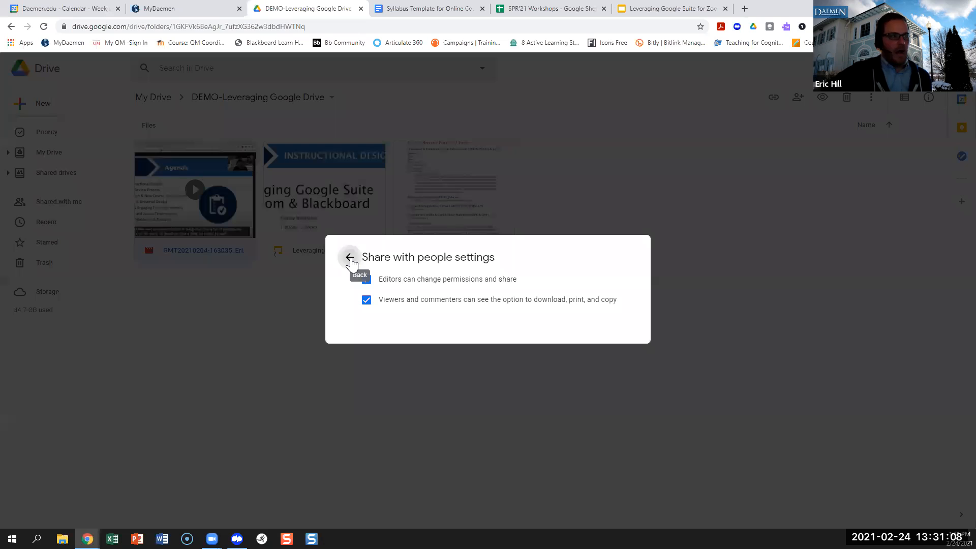
pyautogui.click(629, 275)
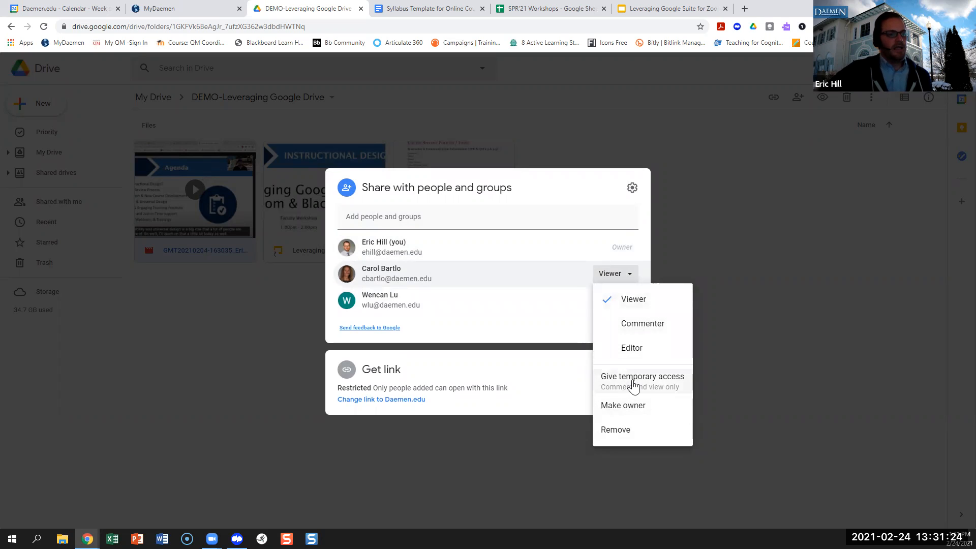
# Give the colleague temporary viewer access expiring Fri, Mar 5, then review that expiry.
pyautogui.click(633, 386)
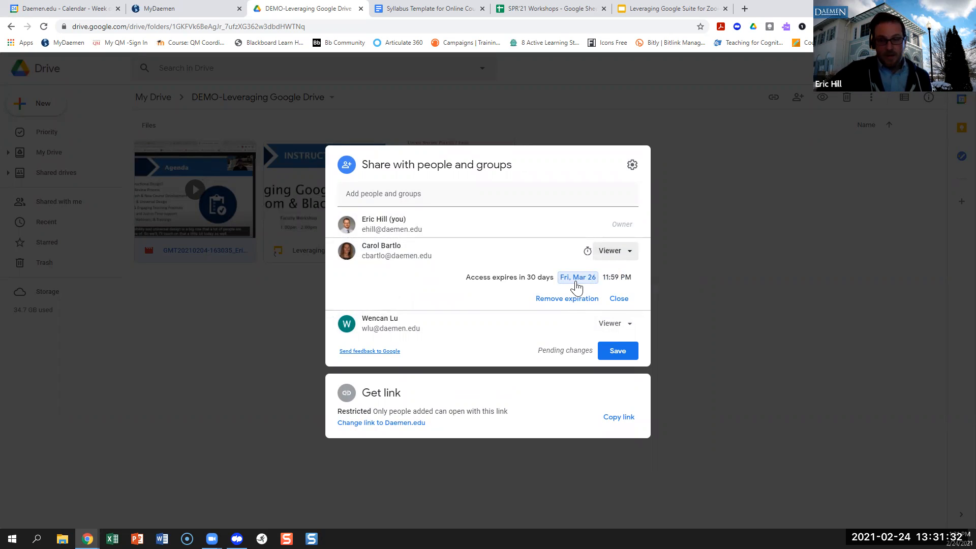
pyautogui.click(577, 285)
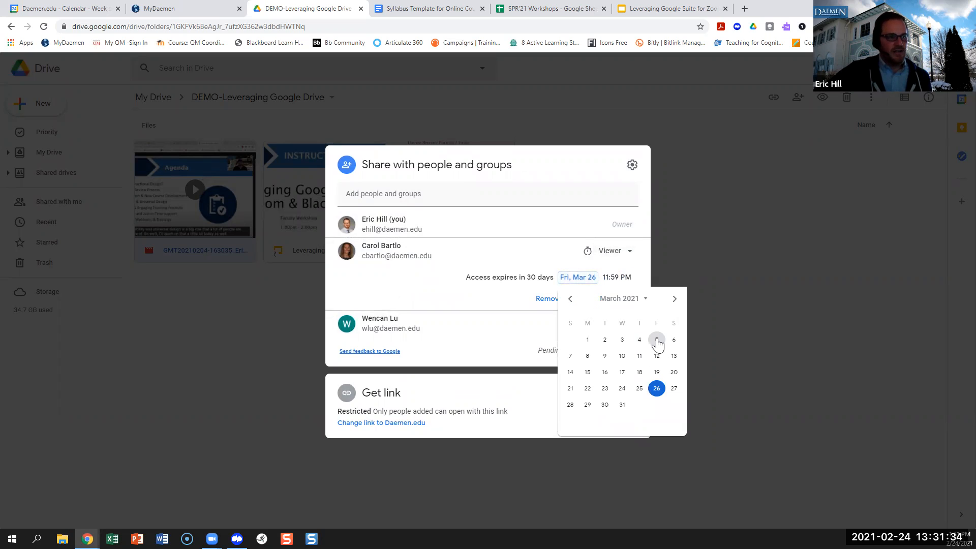
pyautogui.click(656, 342)
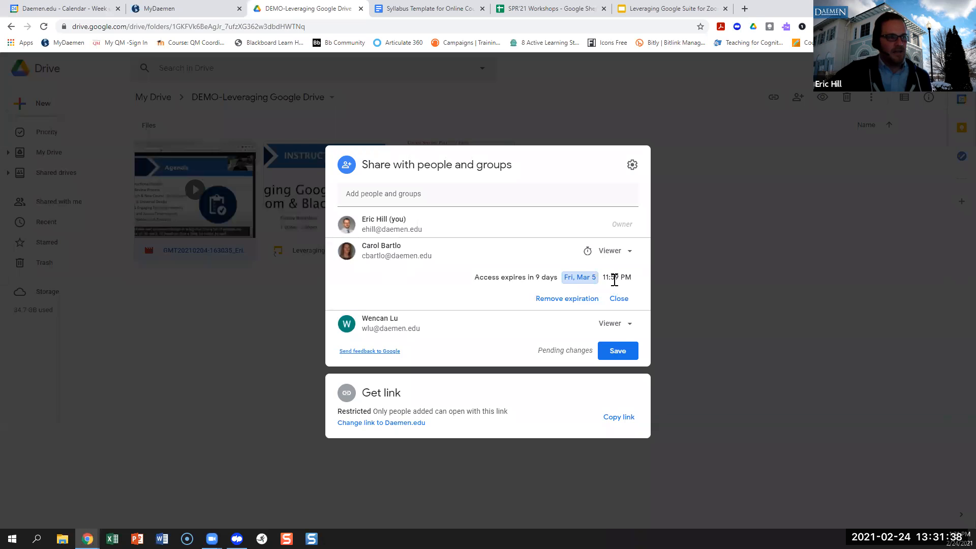
pyautogui.click(619, 299)
pyautogui.click(629, 280)
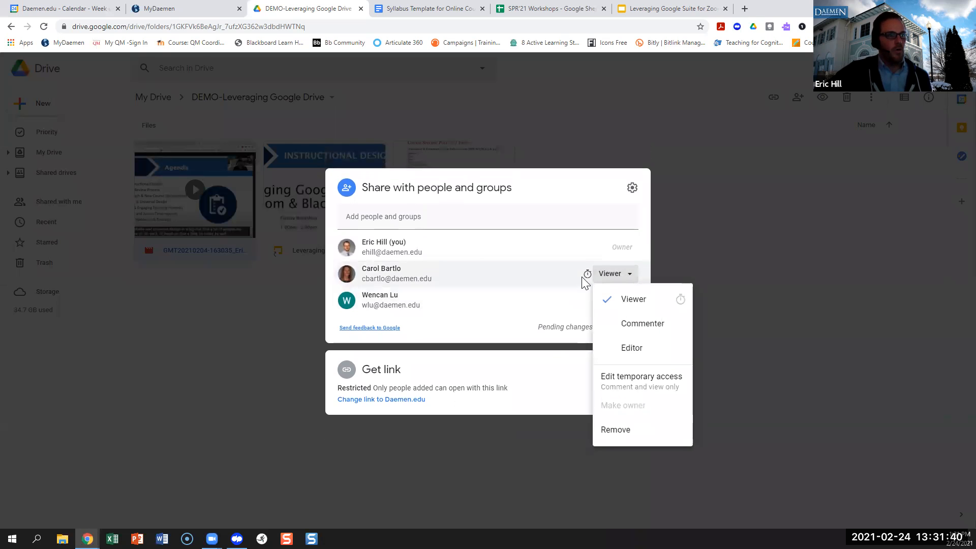
pyautogui.click(555, 301)
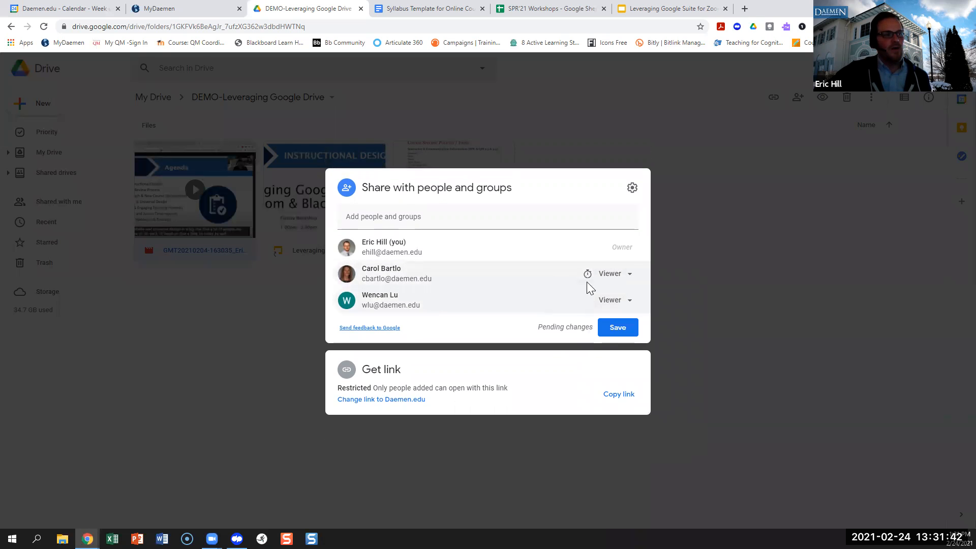
pyautogui.click(628, 280)
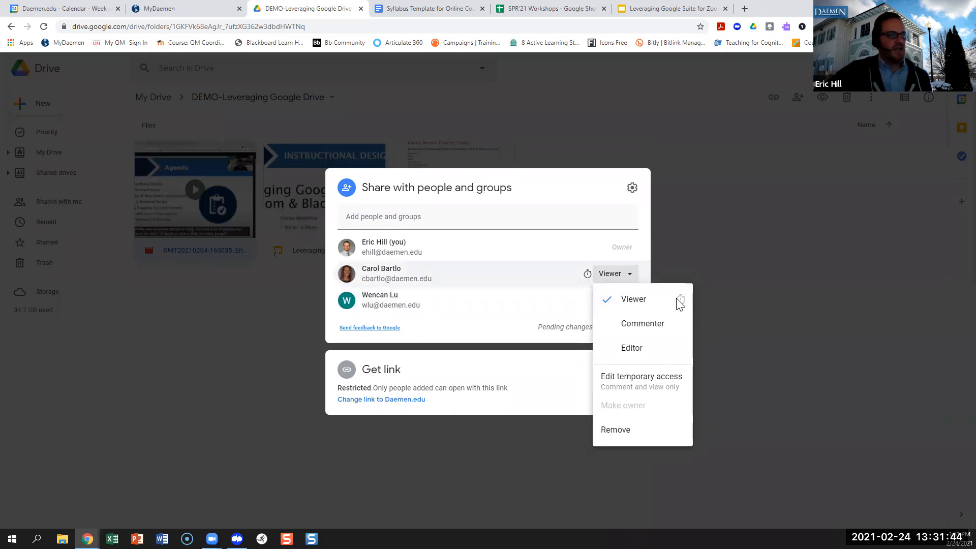
pyautogui.click(637, 382)
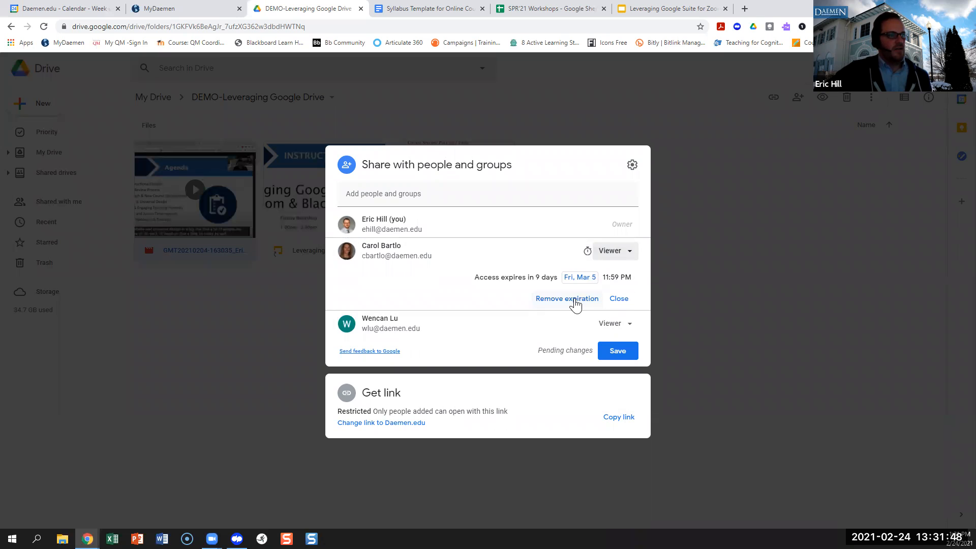
# Remove the collaborator's access expiration and start opening the link to anyone at Daemen.edu.
pyautogui.click(576, 301)
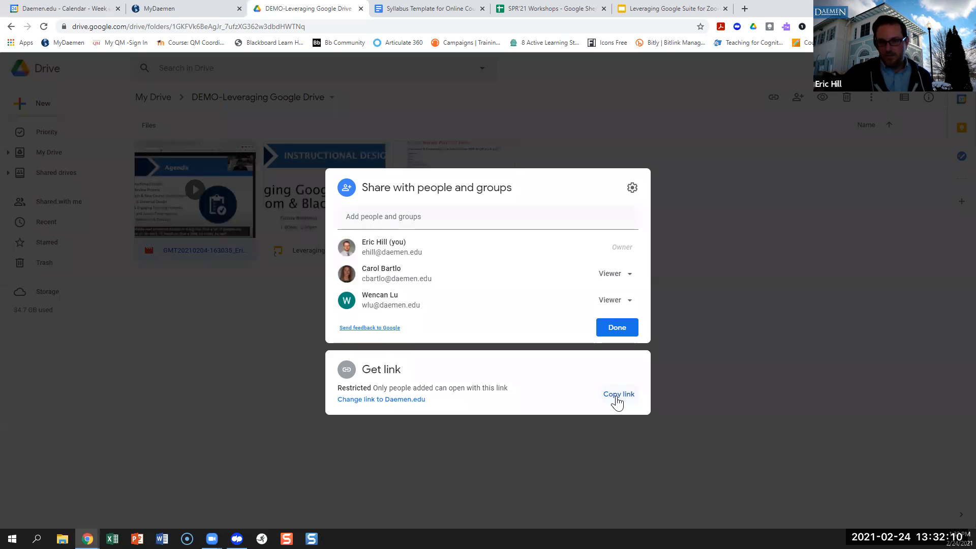
pyautogui.click(386, 399)
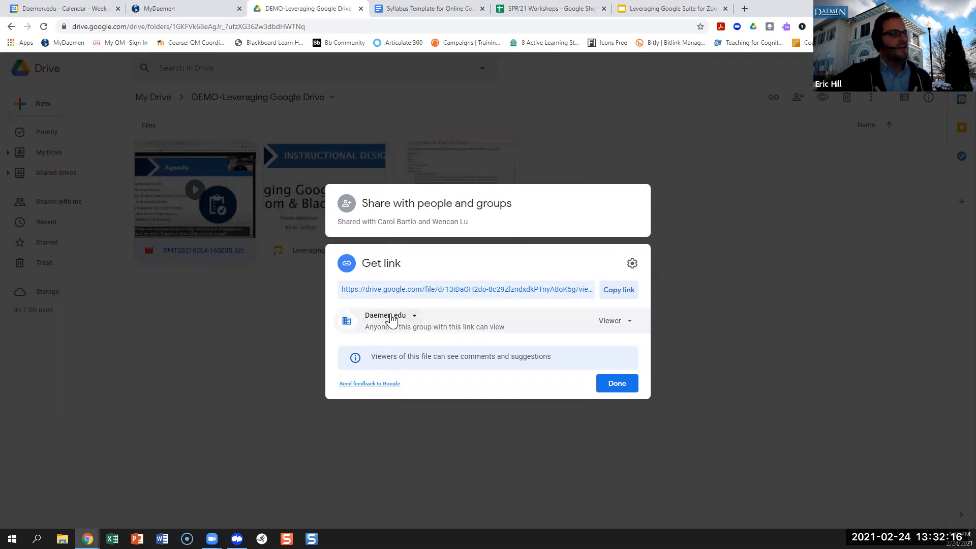
# Set the video link to Daemen.edu with Viewer access for link holders.
pyautogui.click(412, 316)
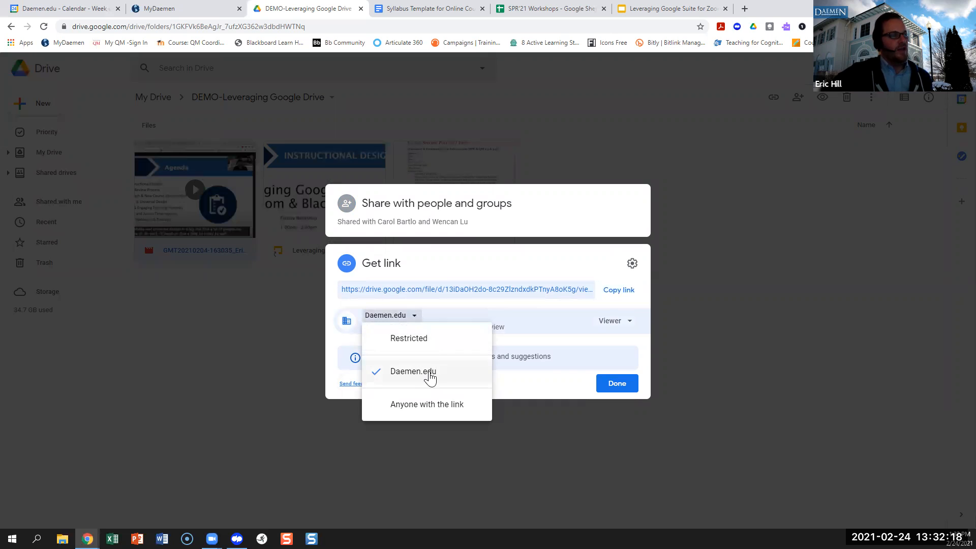
pyautogui.click(540, 384)
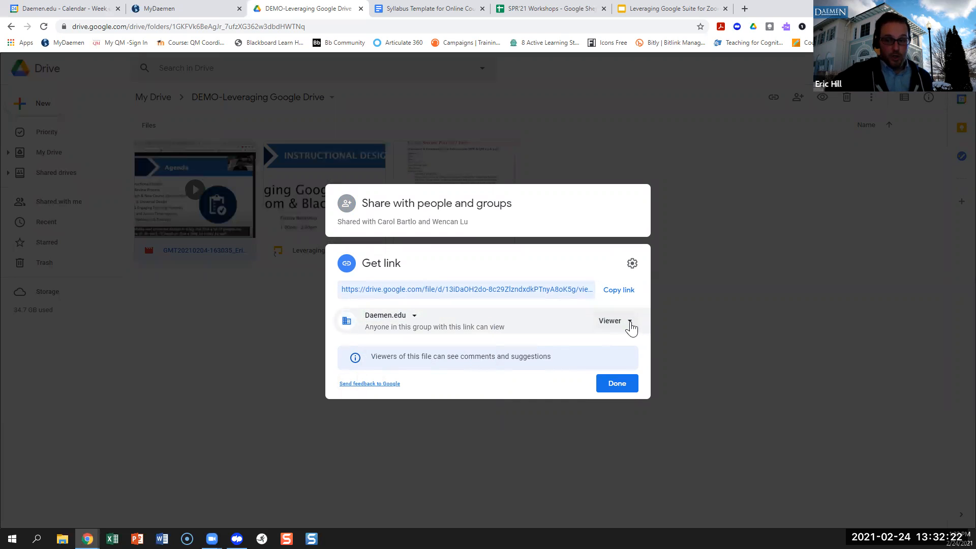
pyautogui.click(630, 323)
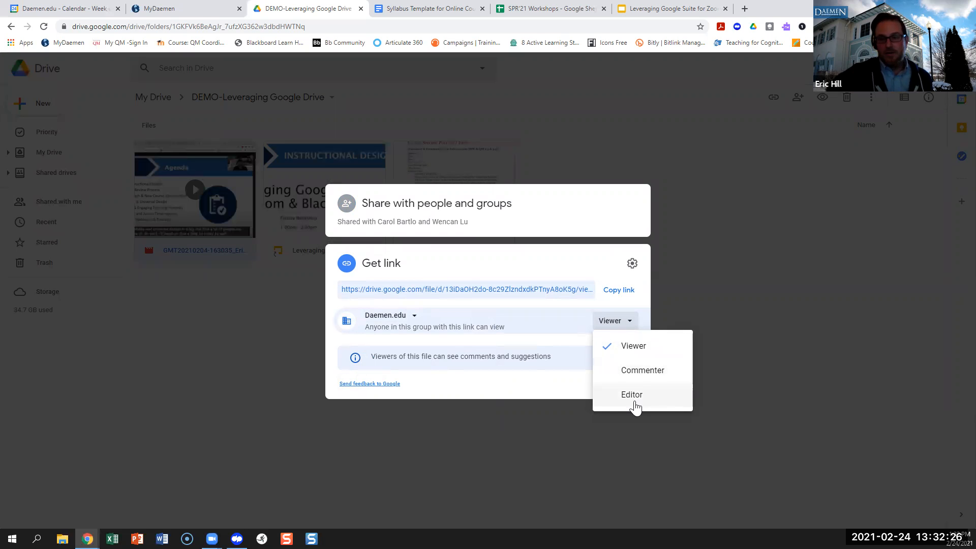
pyautogui.click(519, 393)
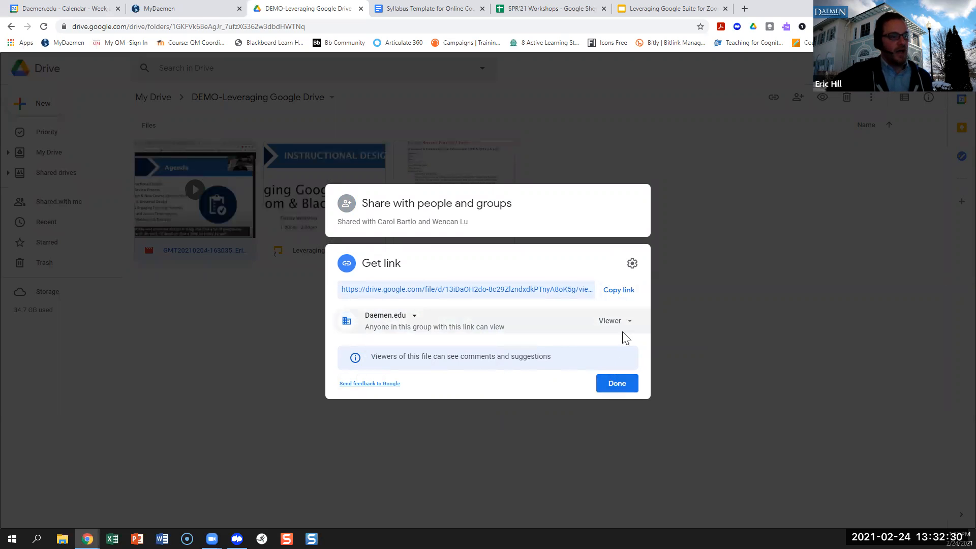
pyautogui.click(632, 264)
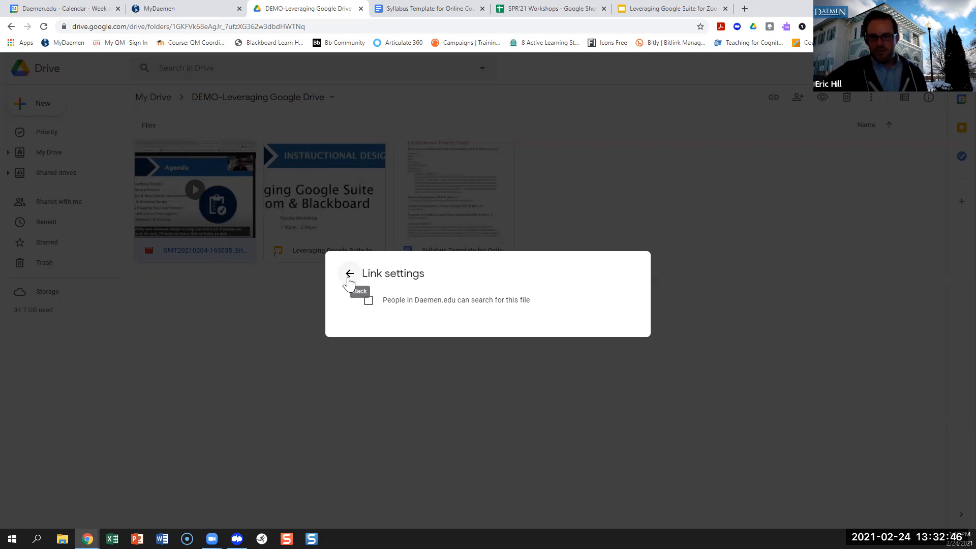
pyautogui.click(349, 277)
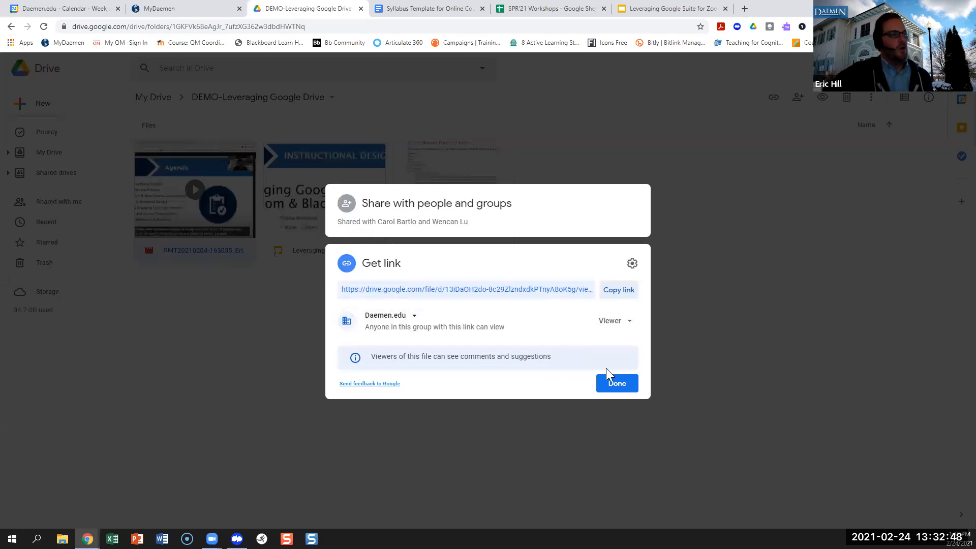
# Copy the video's share link, close the dialog and go to the MyDaemen portal.
pyautogui.click(621, 291)
pyautogui.click(617, 383)
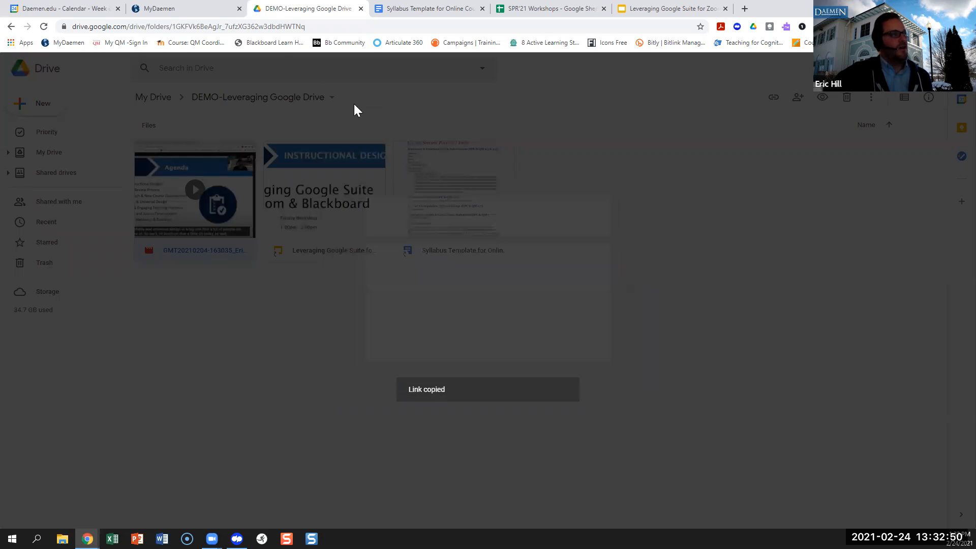
pyautogui.click(177, 7)
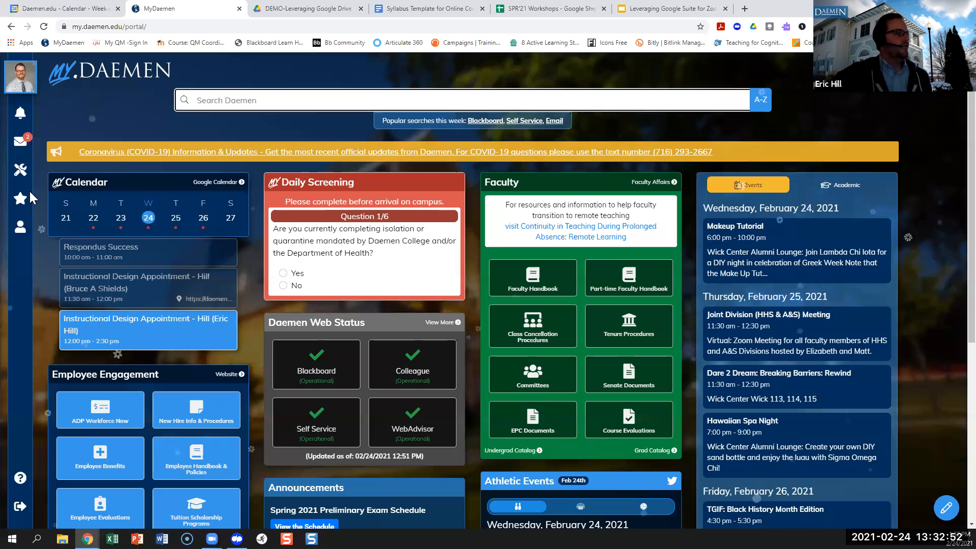
# Launch Blackboard from MyDaemen favourites and find Playground for Building Online by searching courses for 'play'.
pyautogui.click(21, 199)
pyautogui.click(72, 113)
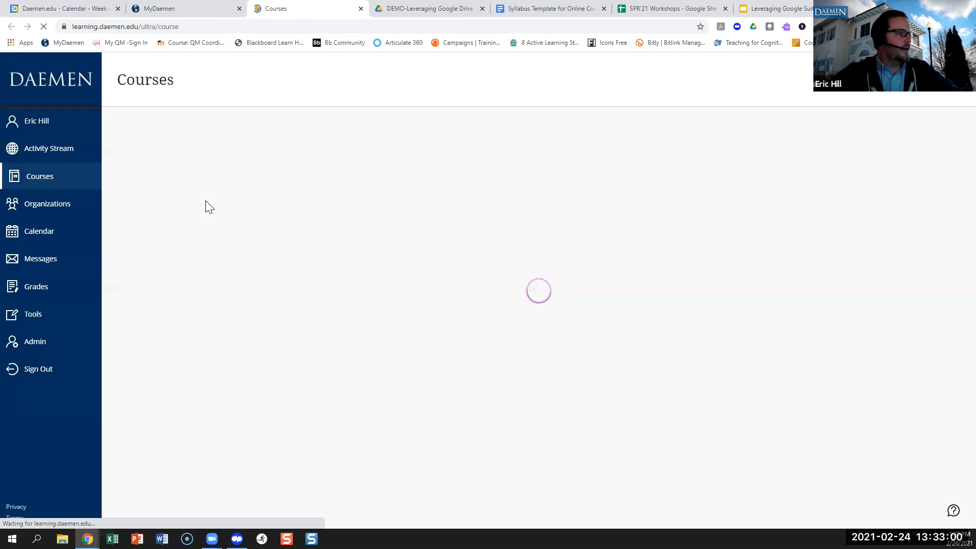
pyautogui.click(210, 175)
pyautogui.write('lite')
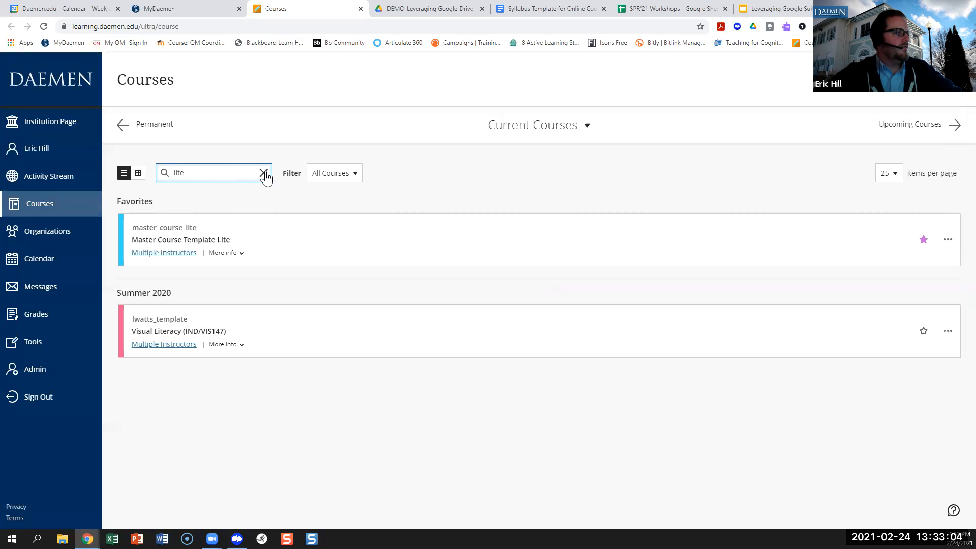
pyautogui.click(263, 174)
pyautogui.write('play')
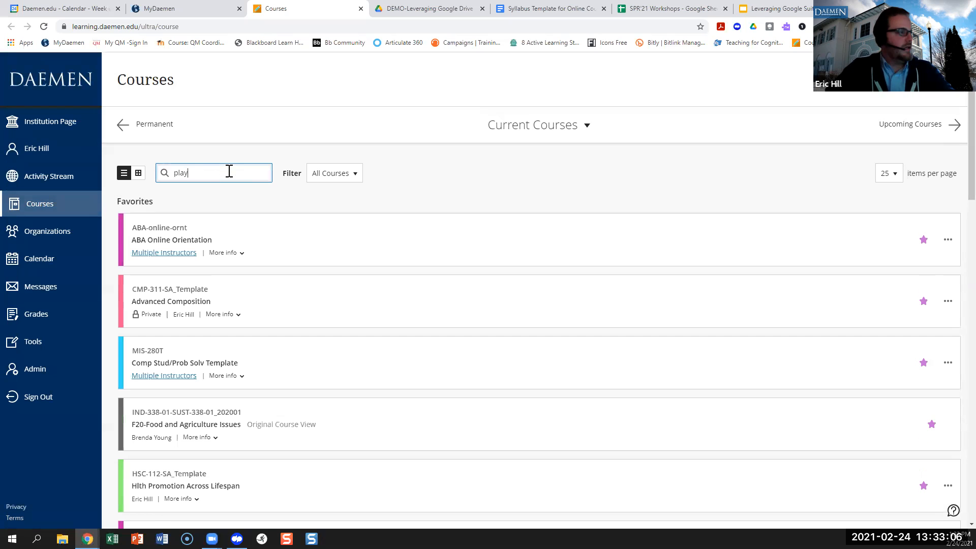
pyautogui.click(176, 242)
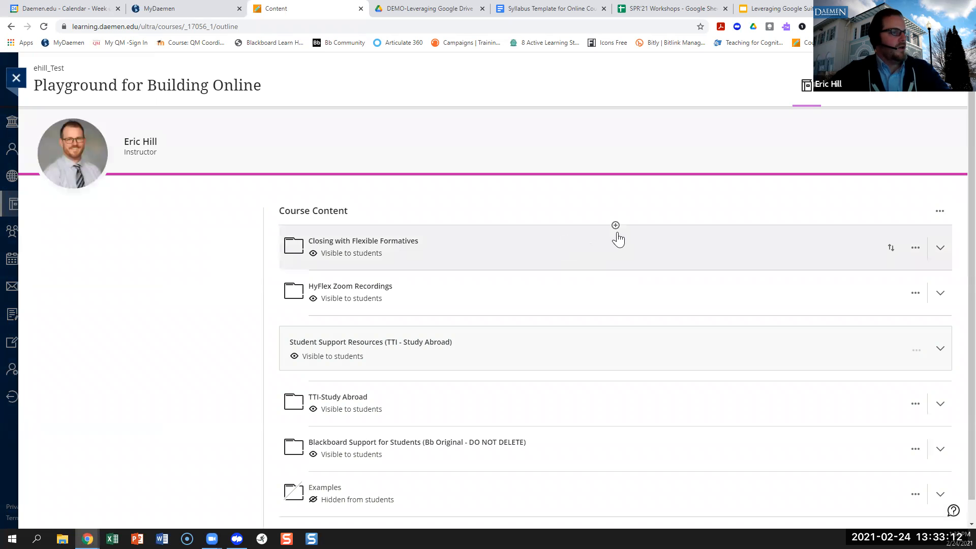
# Create a new link item in Course Content and paste the Drive video URL.
pyautogui.click(615, 225)
pyautogui.click(612, 239)
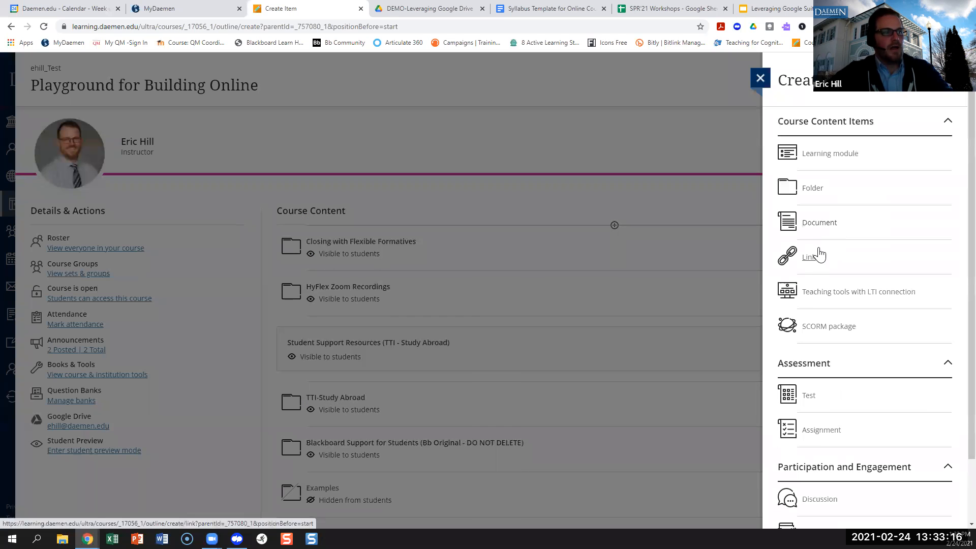
pyautogui.click(810, 261)
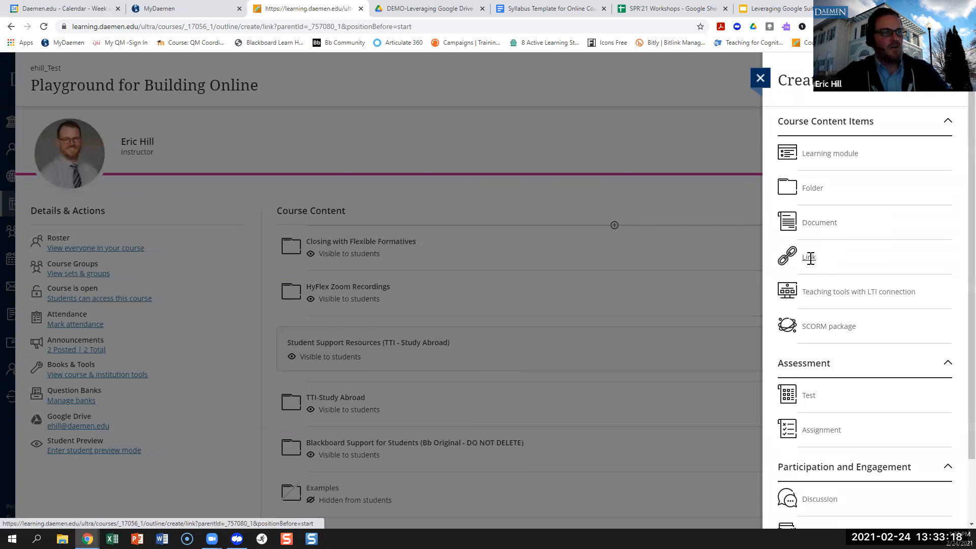
pyautogui.click(815, 170)
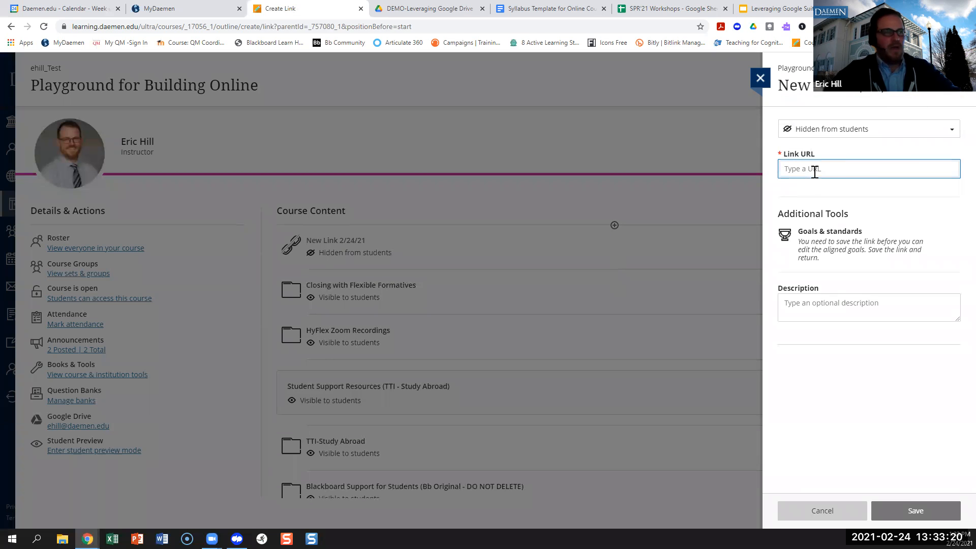
pyautogui.hotkey('ctrl', 'v')
pyautogui.click(382, 9)
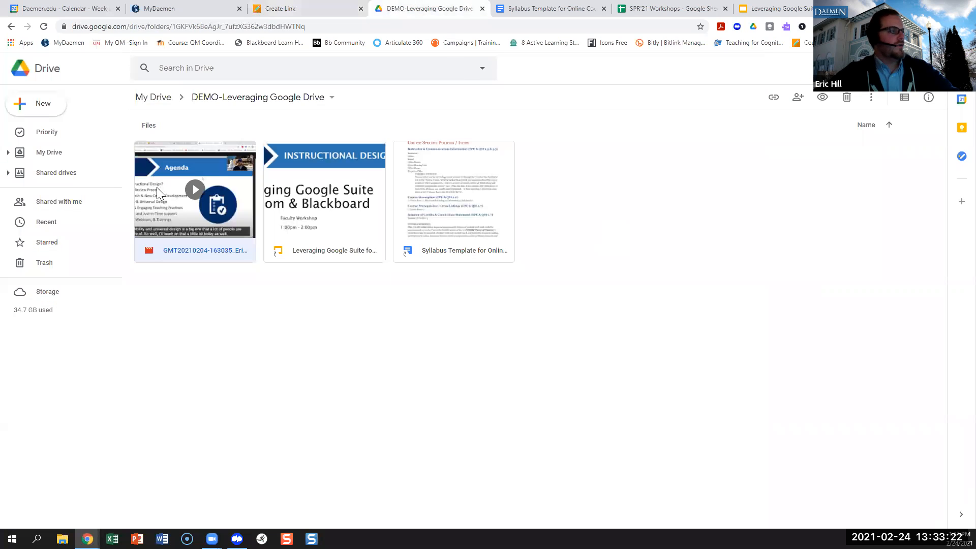
pyautogui.click(311, 8)
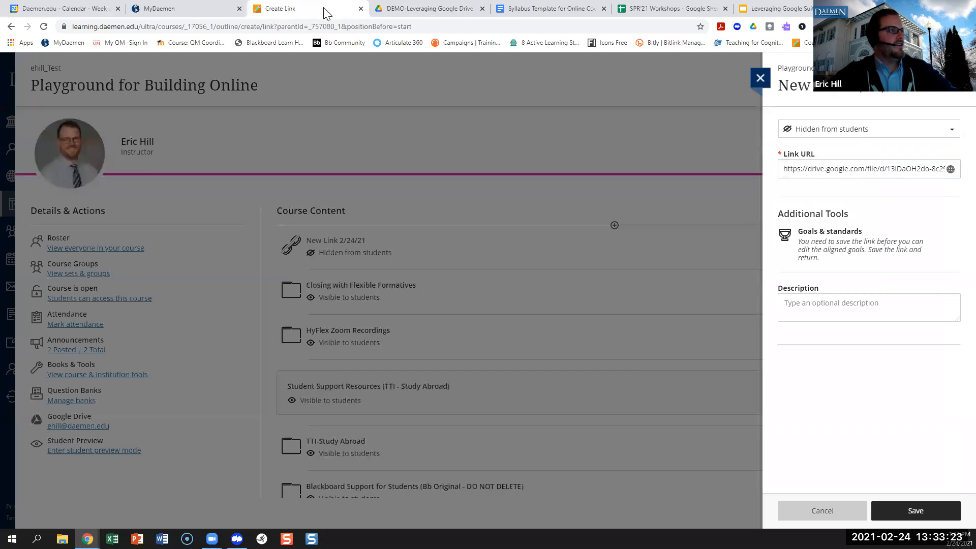
# Make the link visible to students, title it 'Demo' and save.
pyautogui.click(847, 133)
pyautogui.click(833, 146)
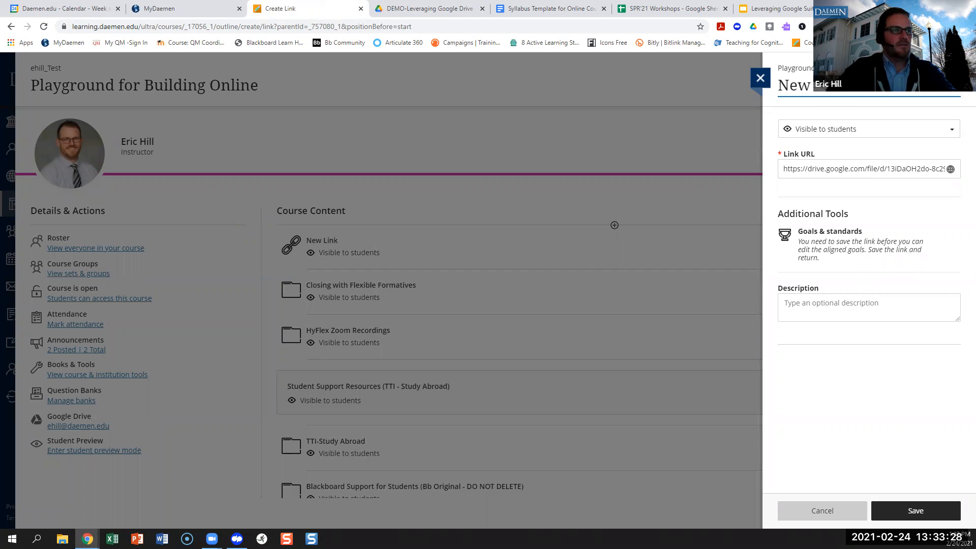
pyautogui.press('BackSpace')
pyautogui.press('BackSpace')
pyautogui.press('BackSpace')
pyautogui.write('Demo')
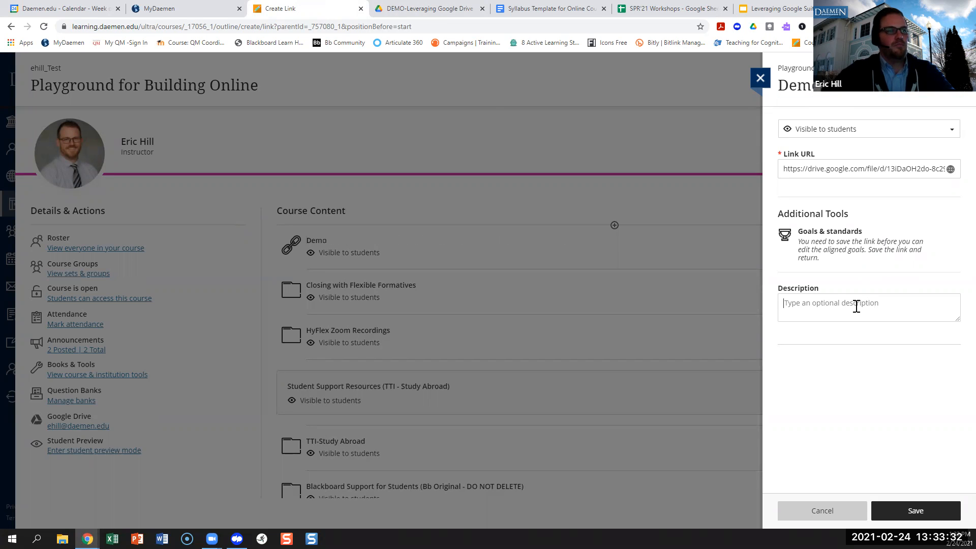
pyautogui.click(857, 306)
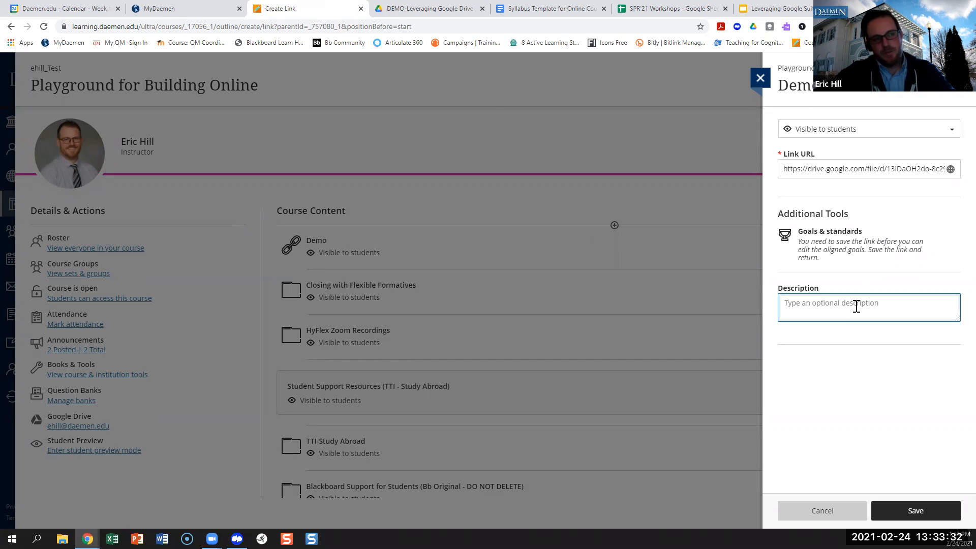
pyautogui.click(915, 511)
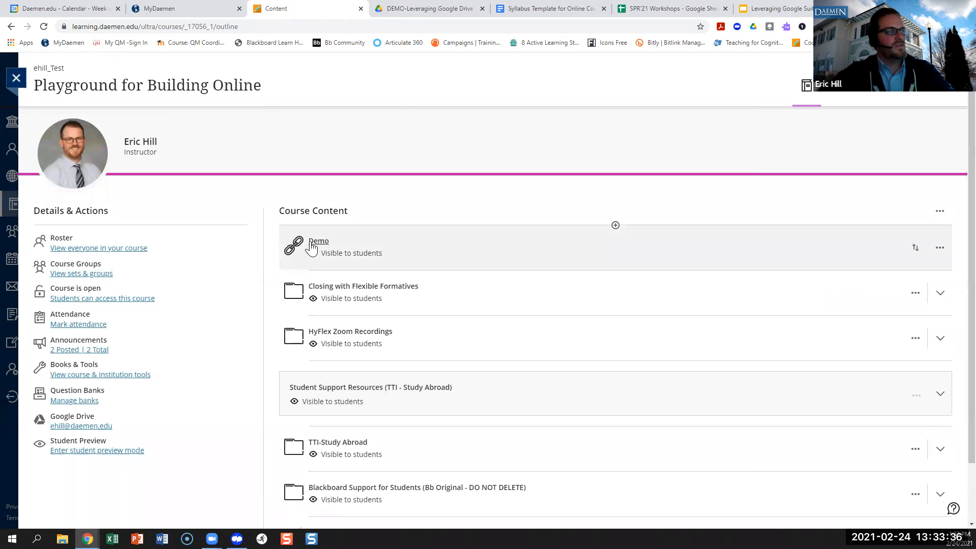
# Recheck the video's Drive sharing settings, then test the Demo link in Blackboard.
pyautogui.click(420, 9)
pyautogui.rightClick(212, 201)
pyautogui.click(274, 259)
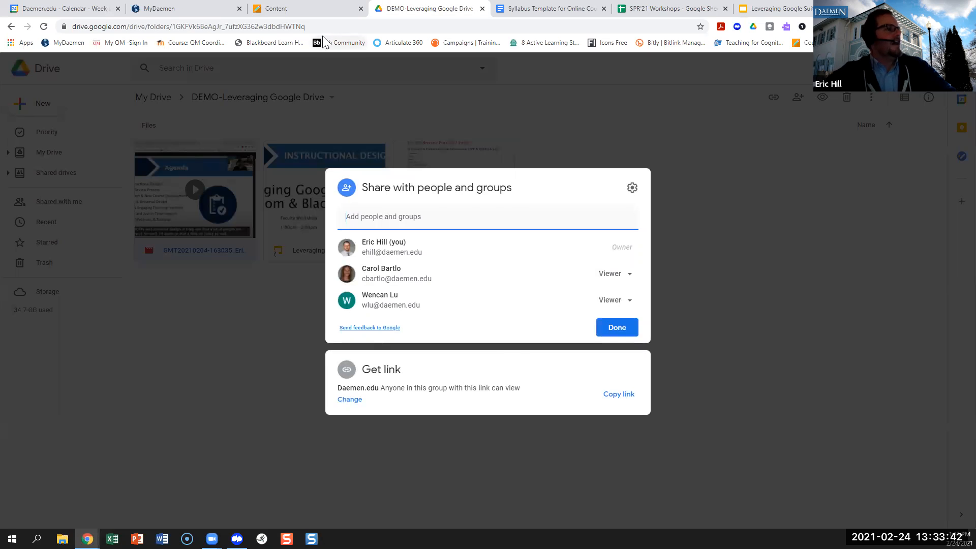
pyautogui.click(325, 10)
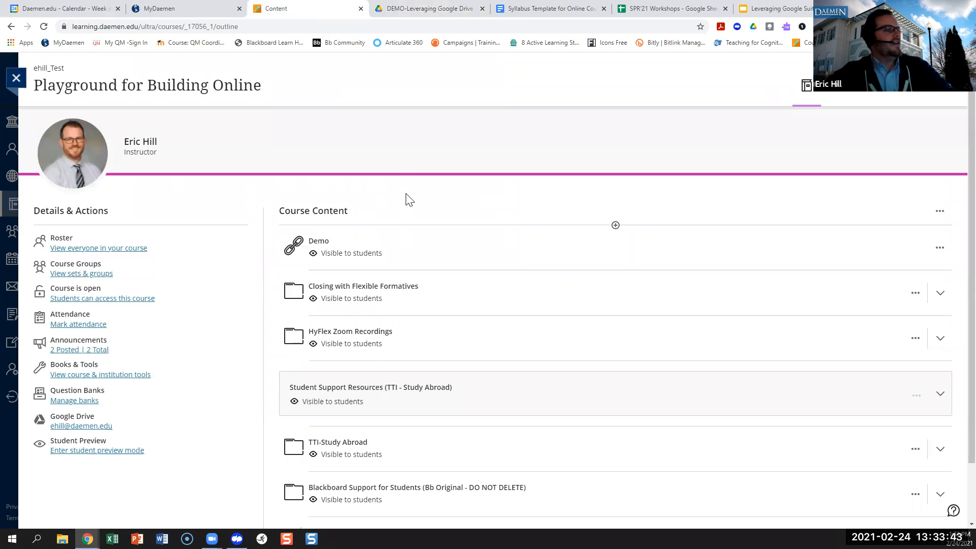
pyautogui.click(319, 242)
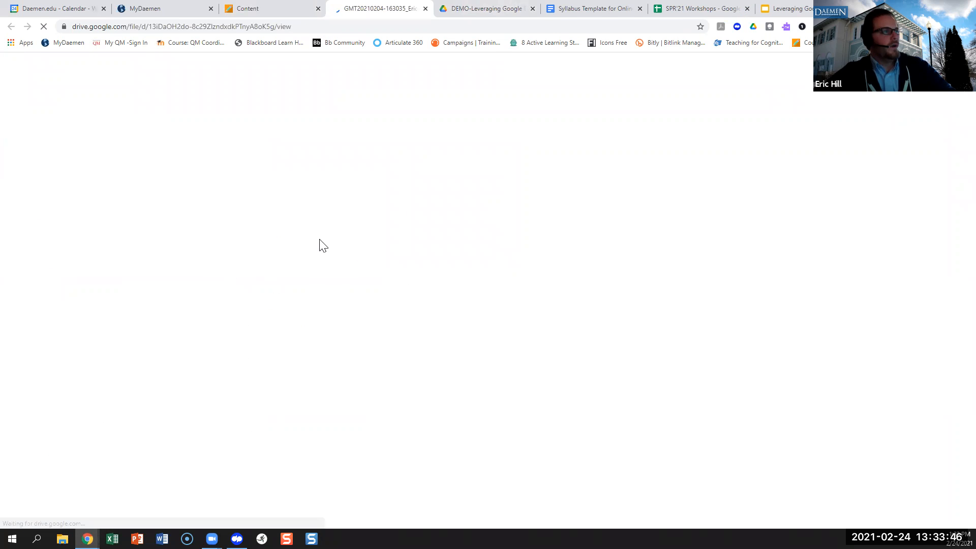